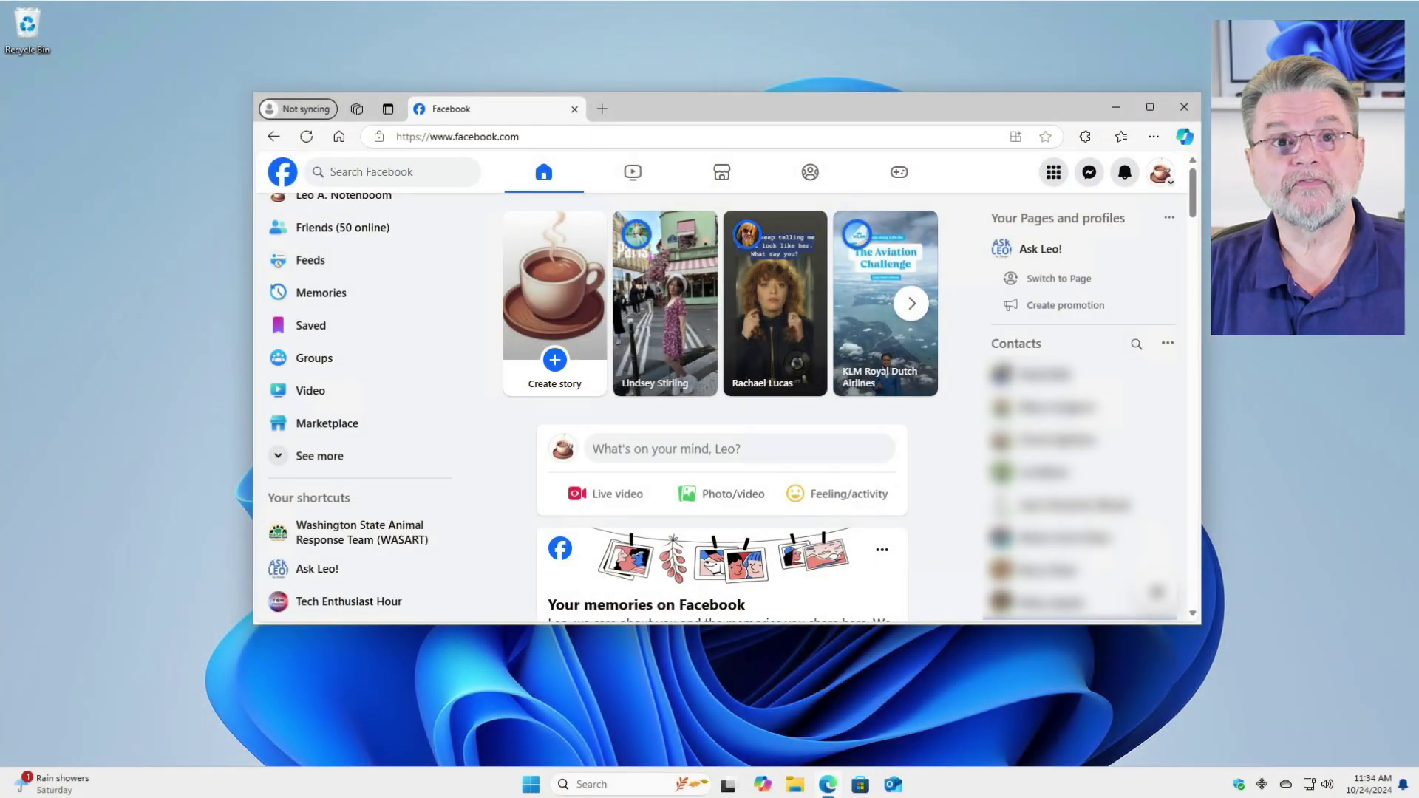
click(578, 137)
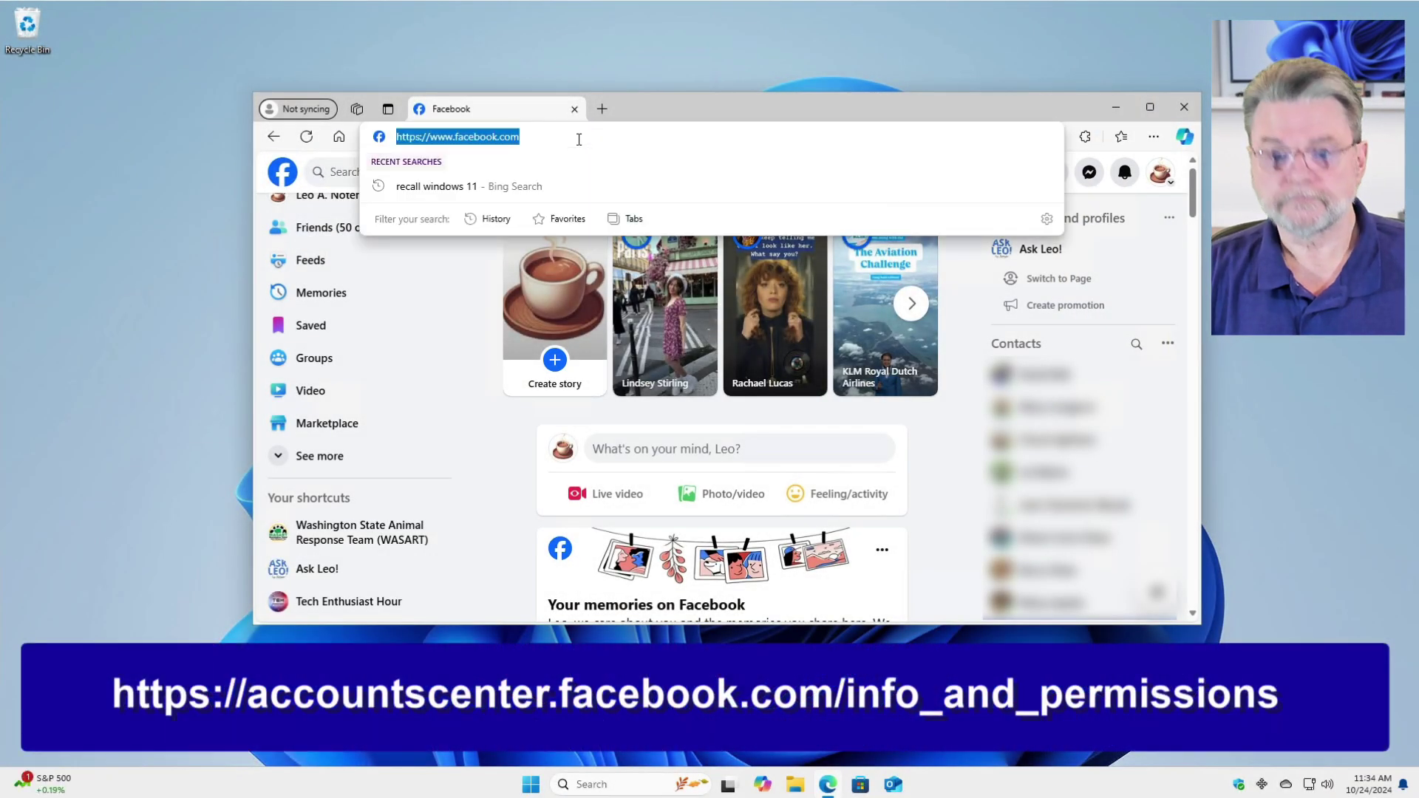
text(https://accountscenter.facebook.com/info_and_permissions)
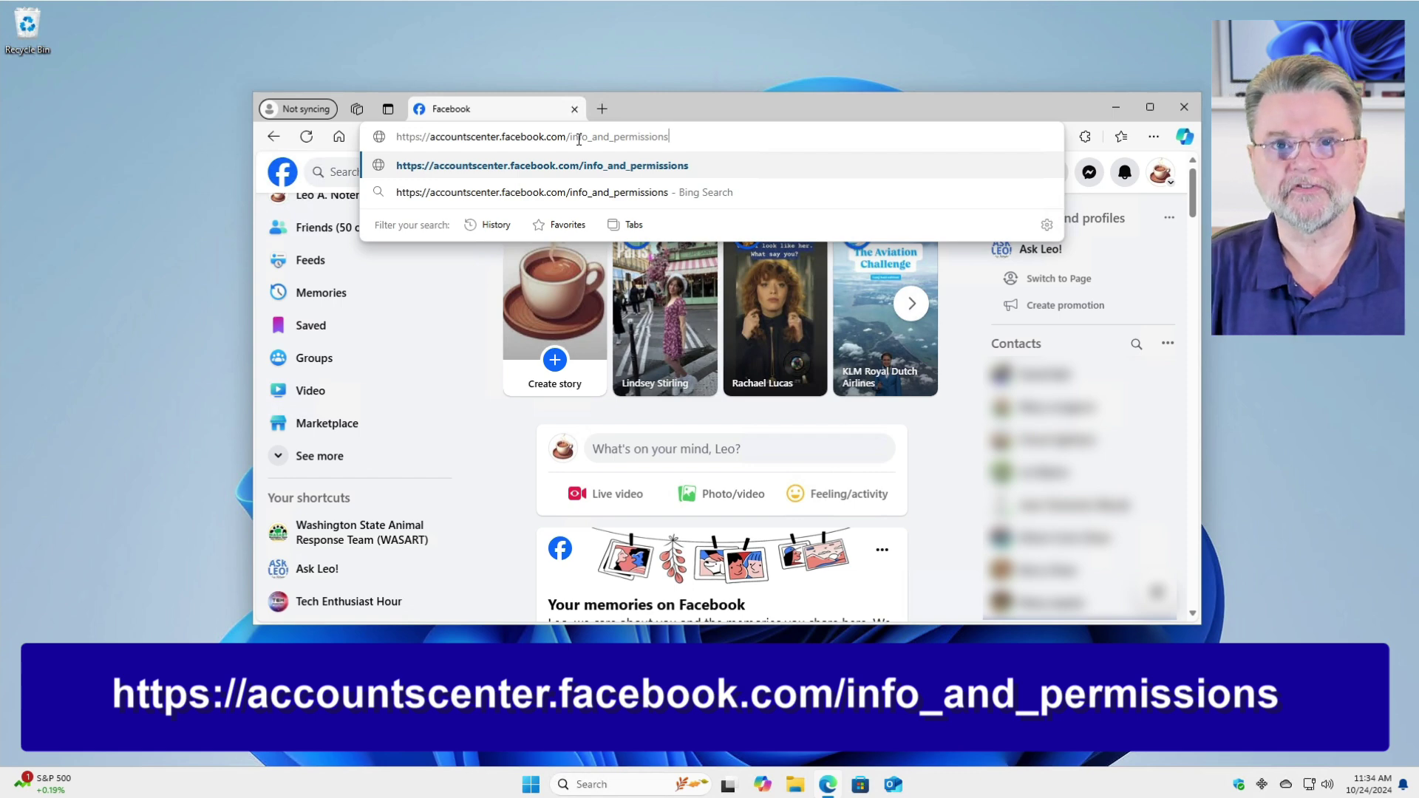
key(Return)
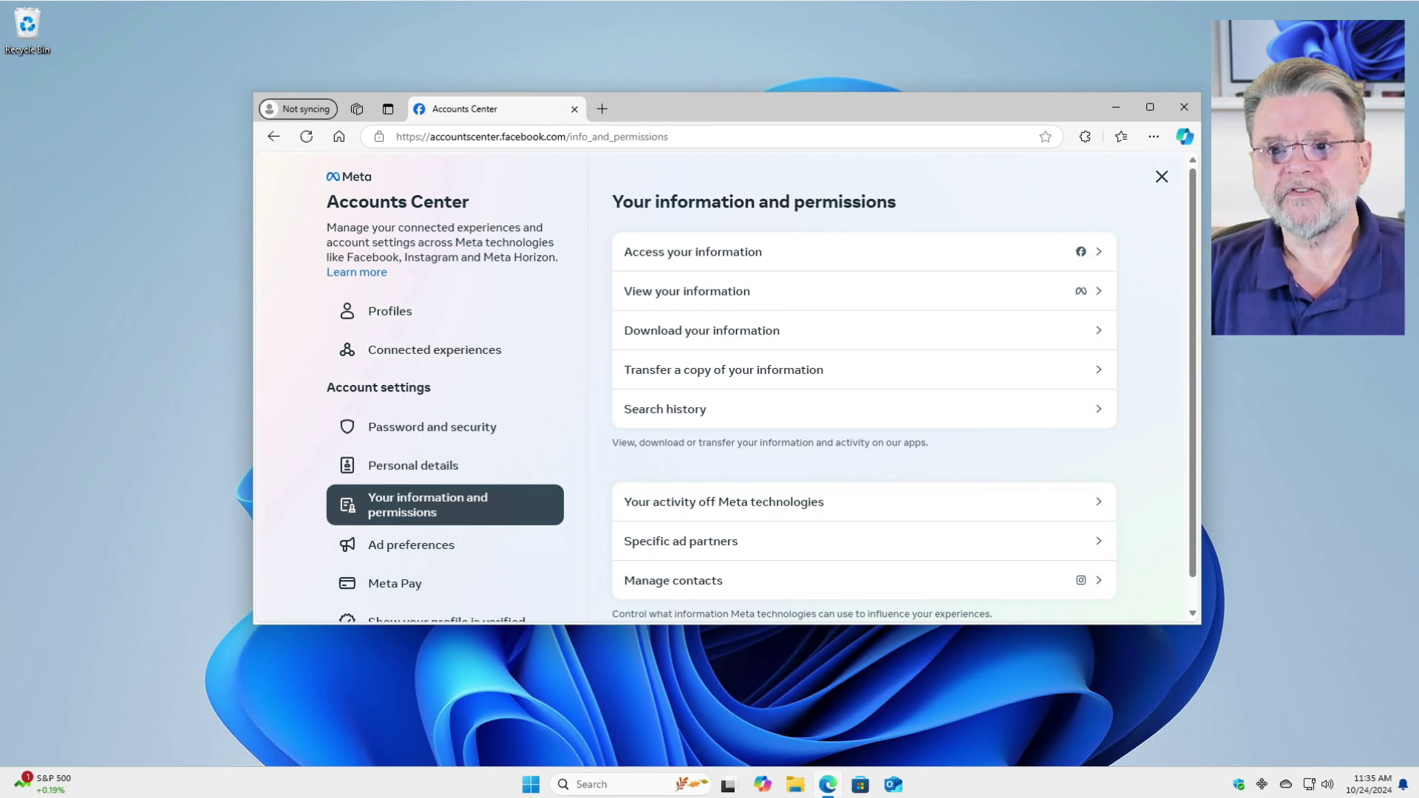
Start a download or transfer of information with all accounts and profiles selected, and continue.
click(848, 332)
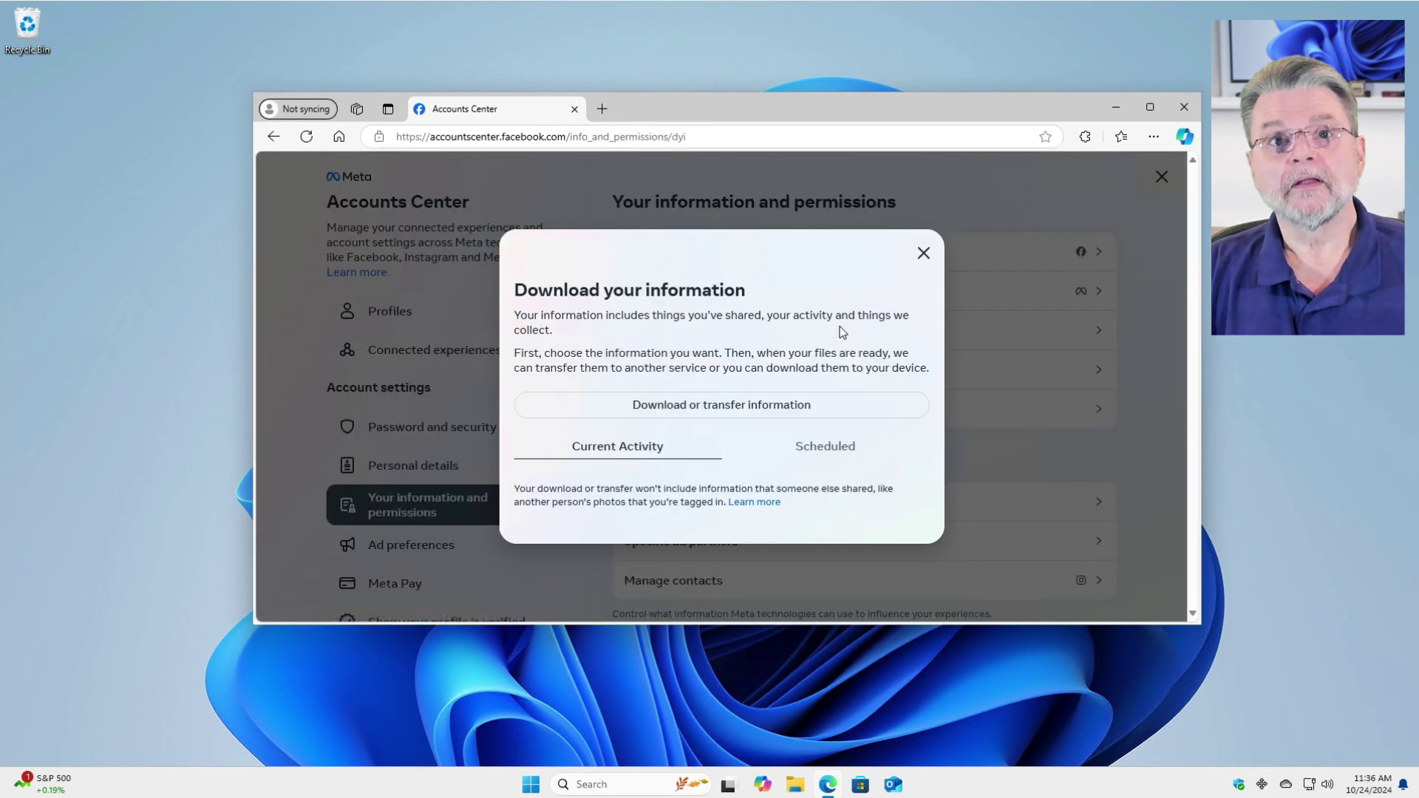
click(699, 405)
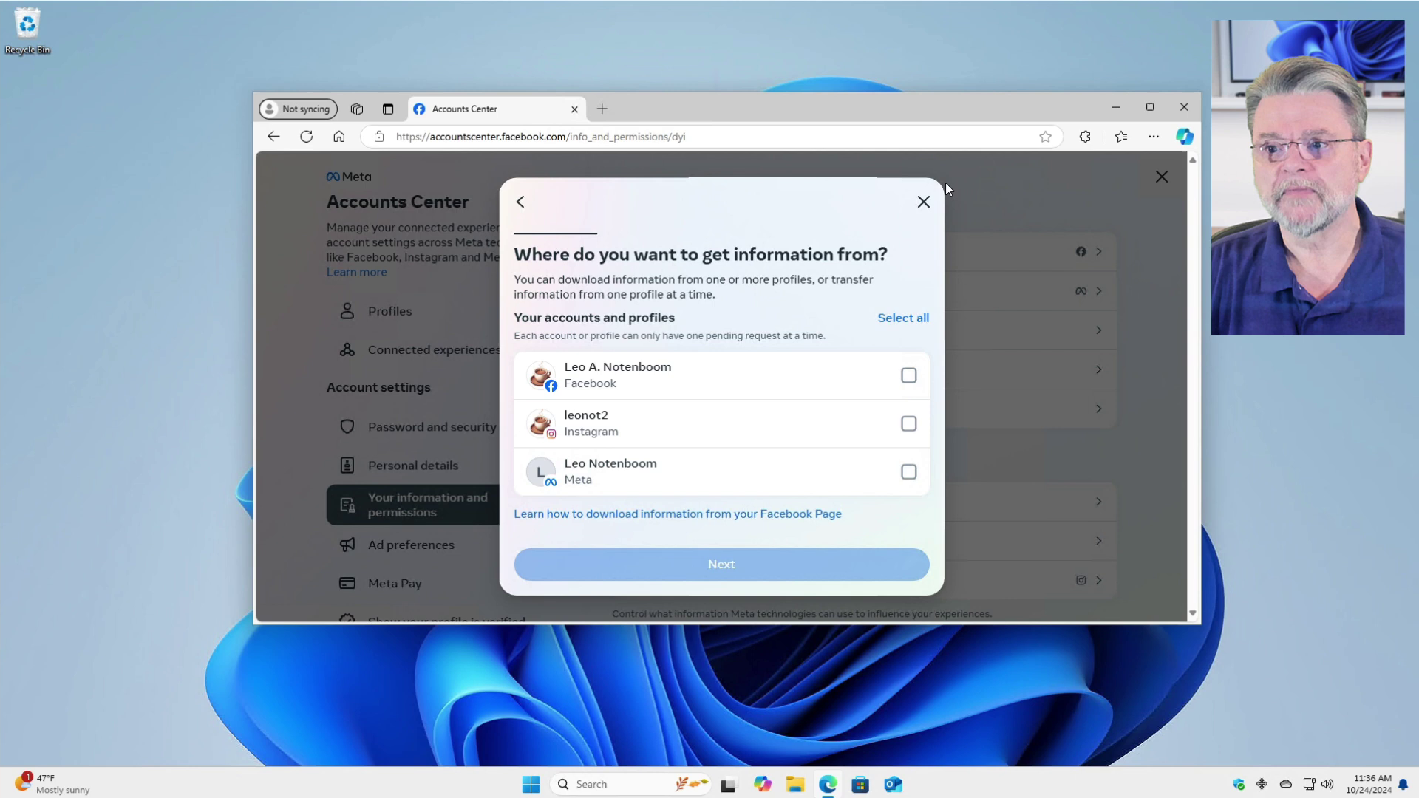
click(910, 323)
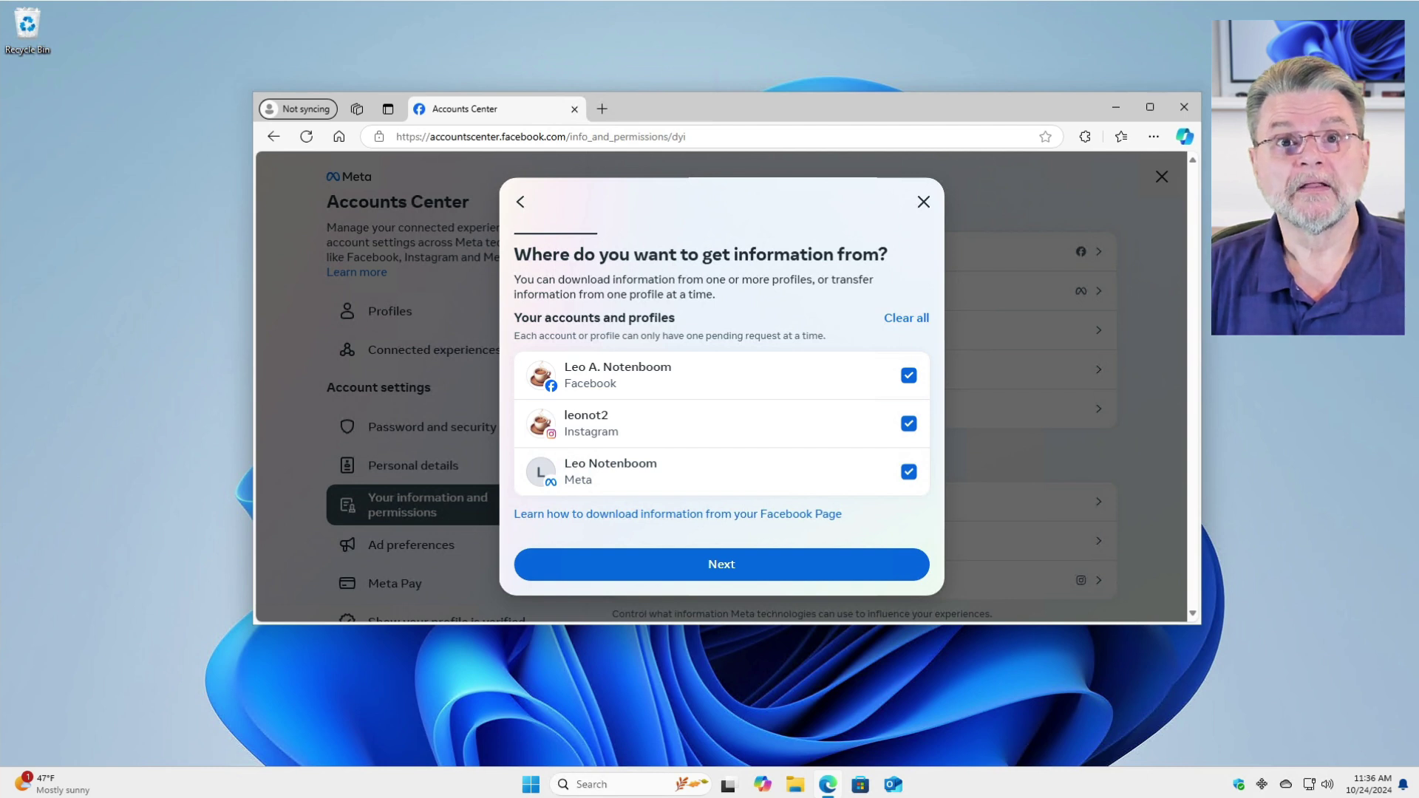
click(746, 563)
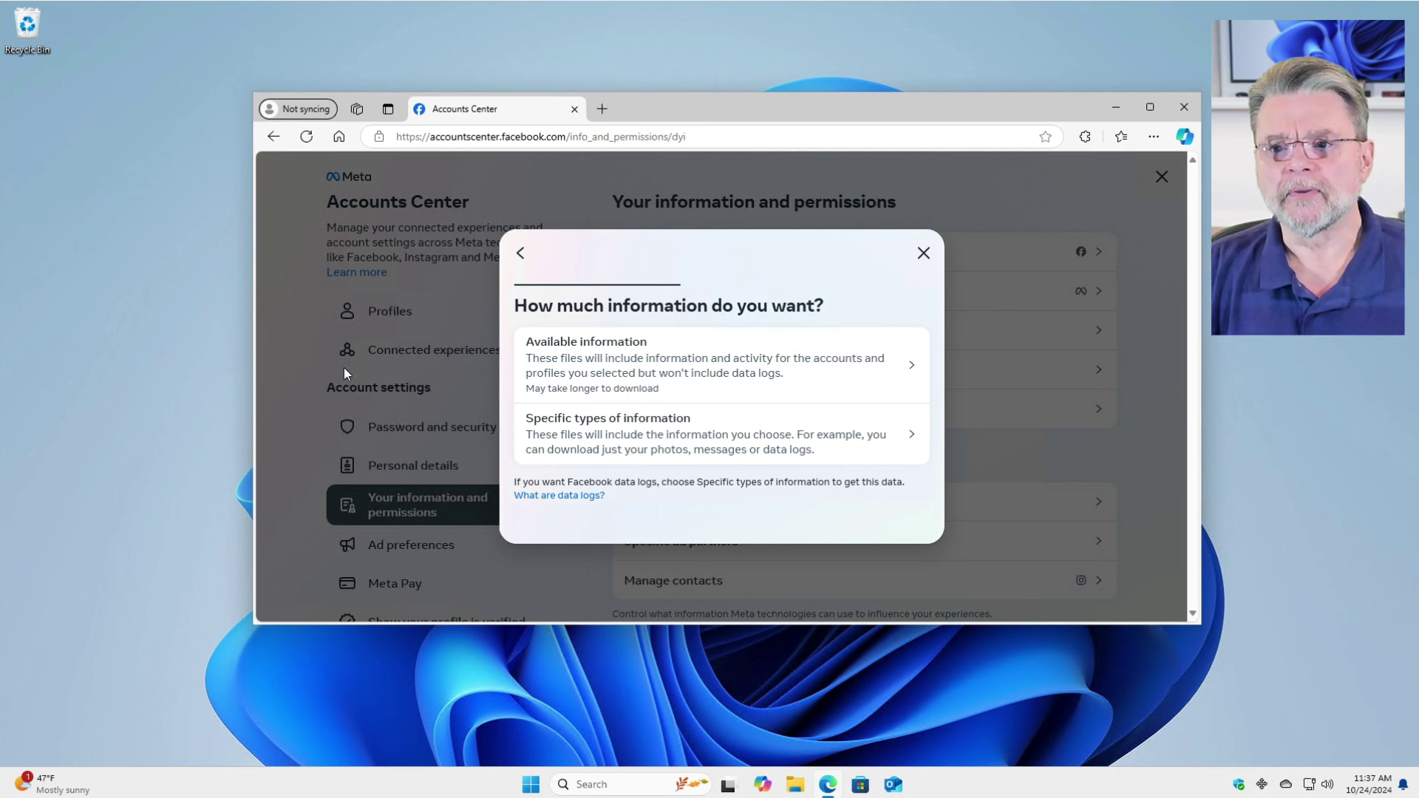
Choose Available information so the download covers everything available.
click(697, 352)
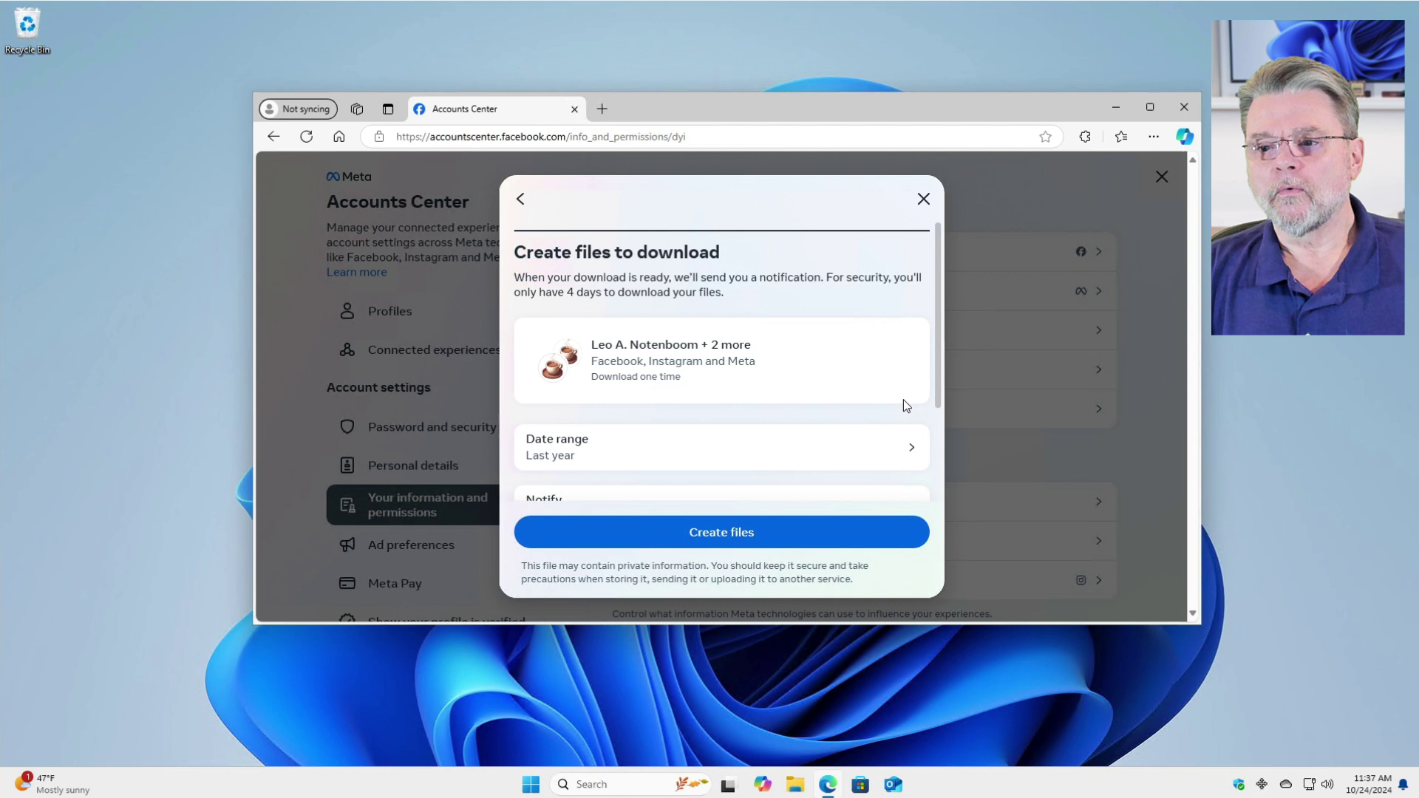
scroll(892, 378, down, 2)
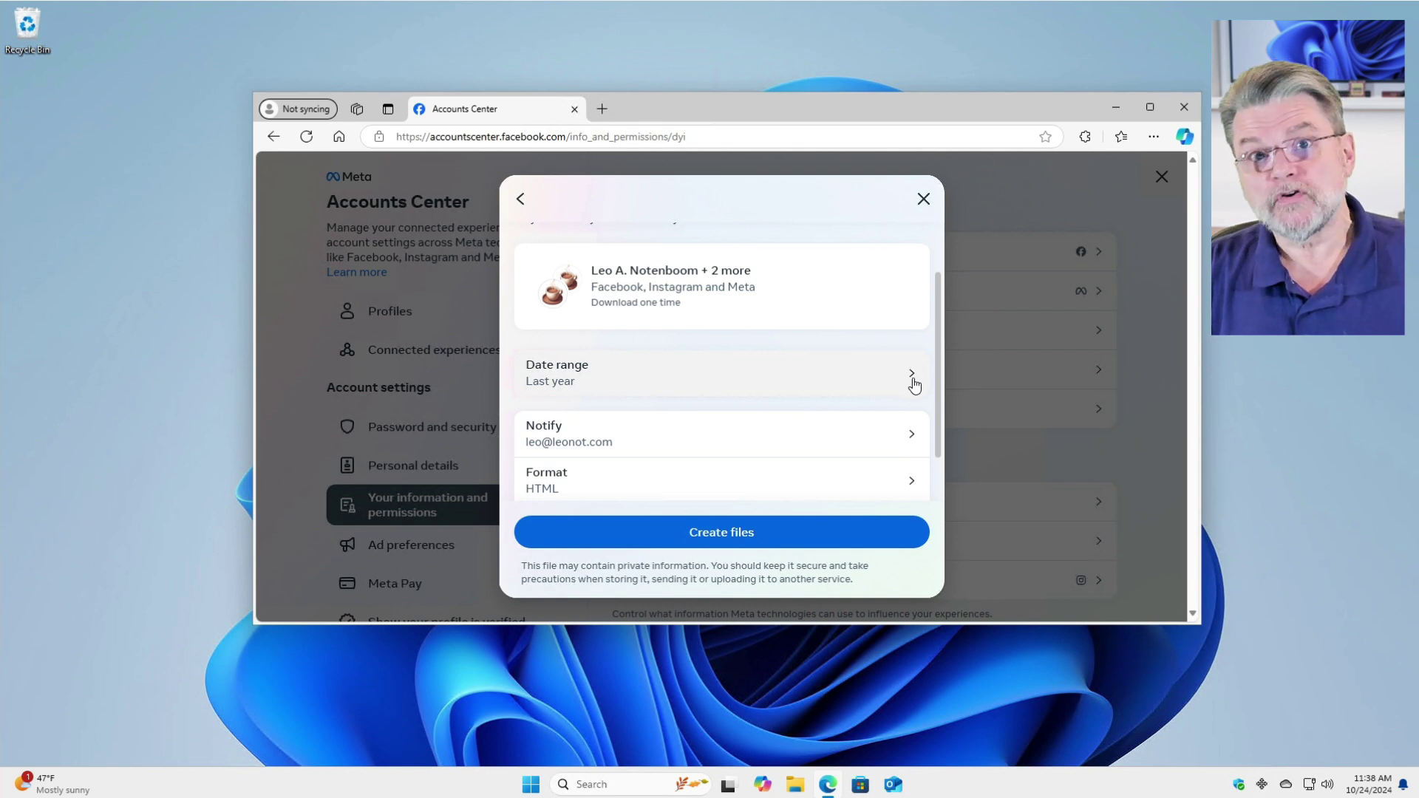
Set the download's date range to All time instead of Last year and save it.
click(907, 378)
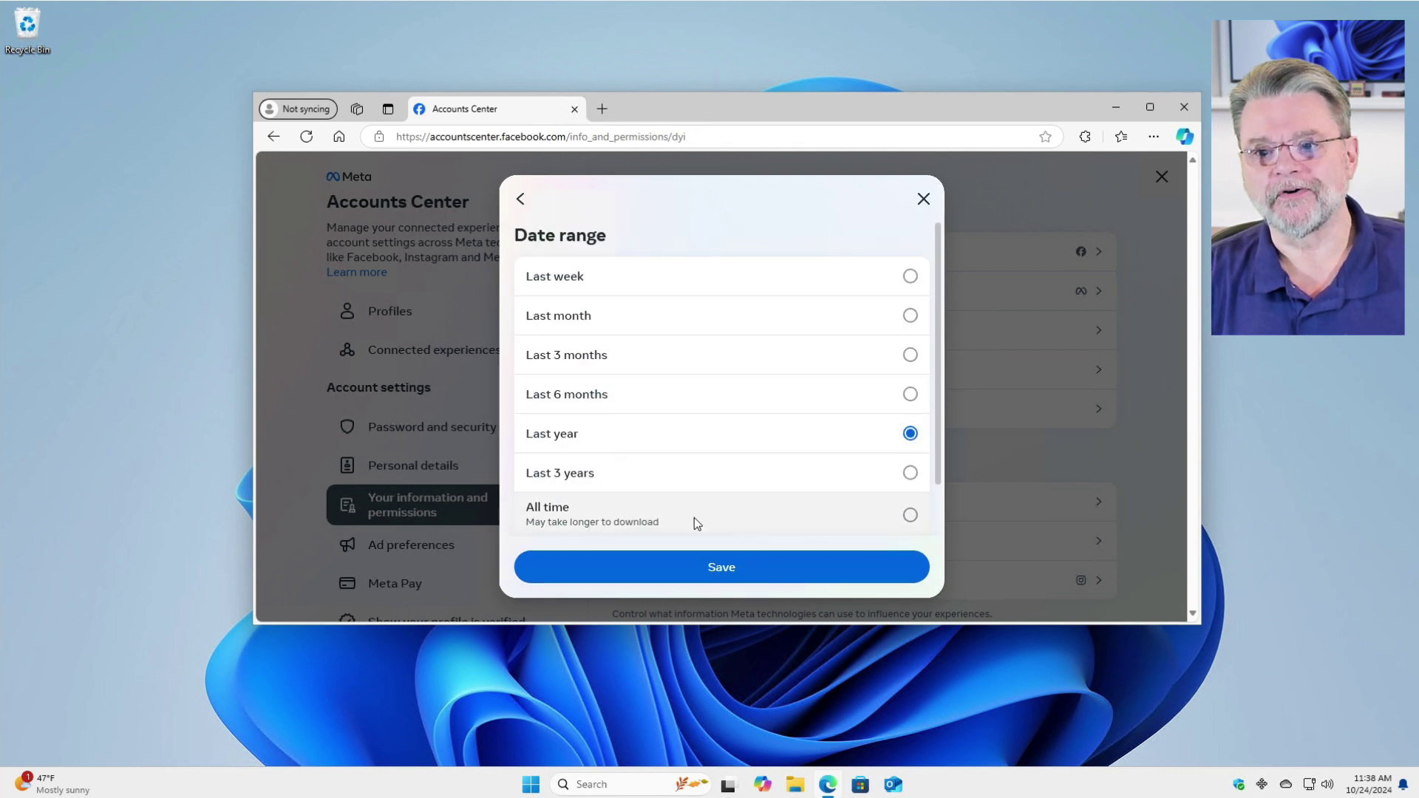
click(747, 512)
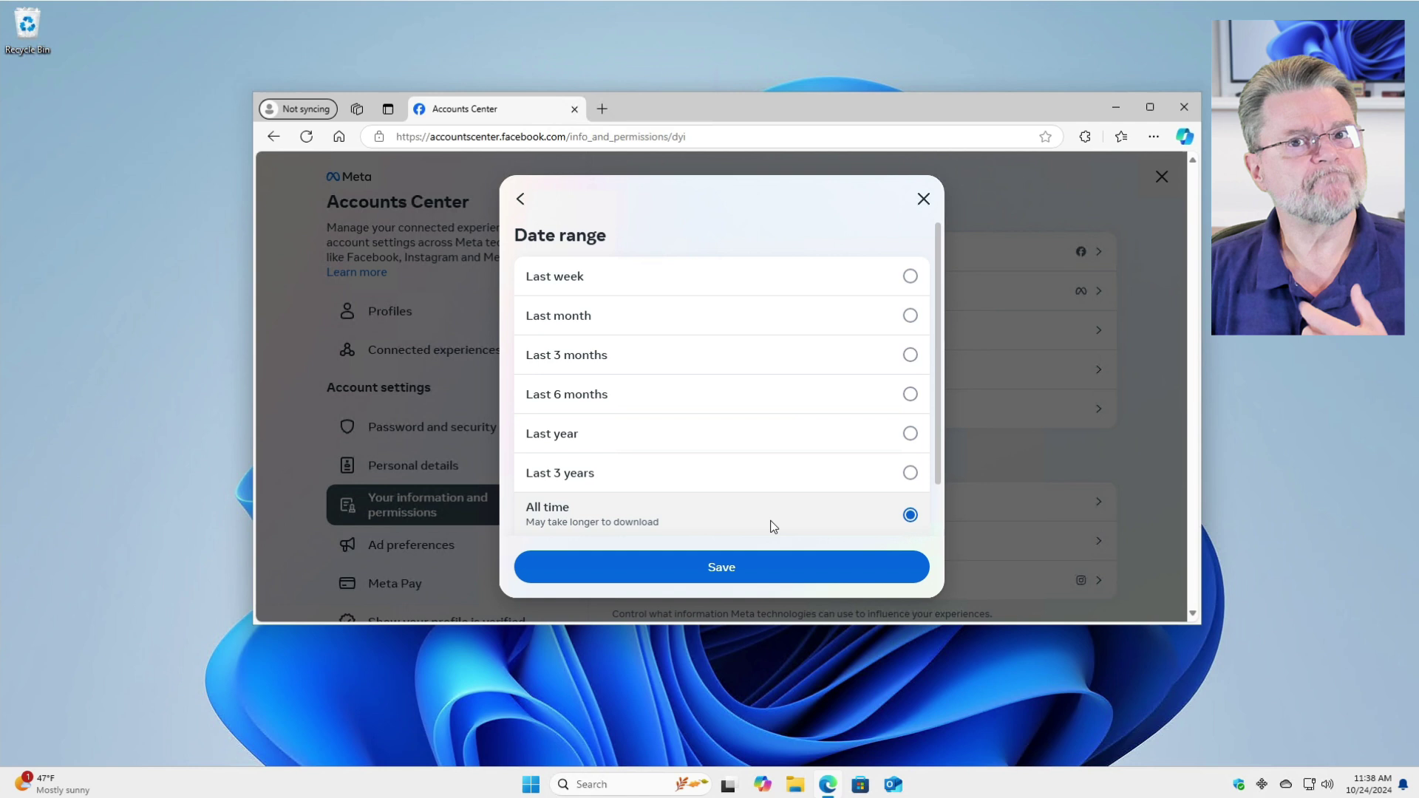
click(755, 568)
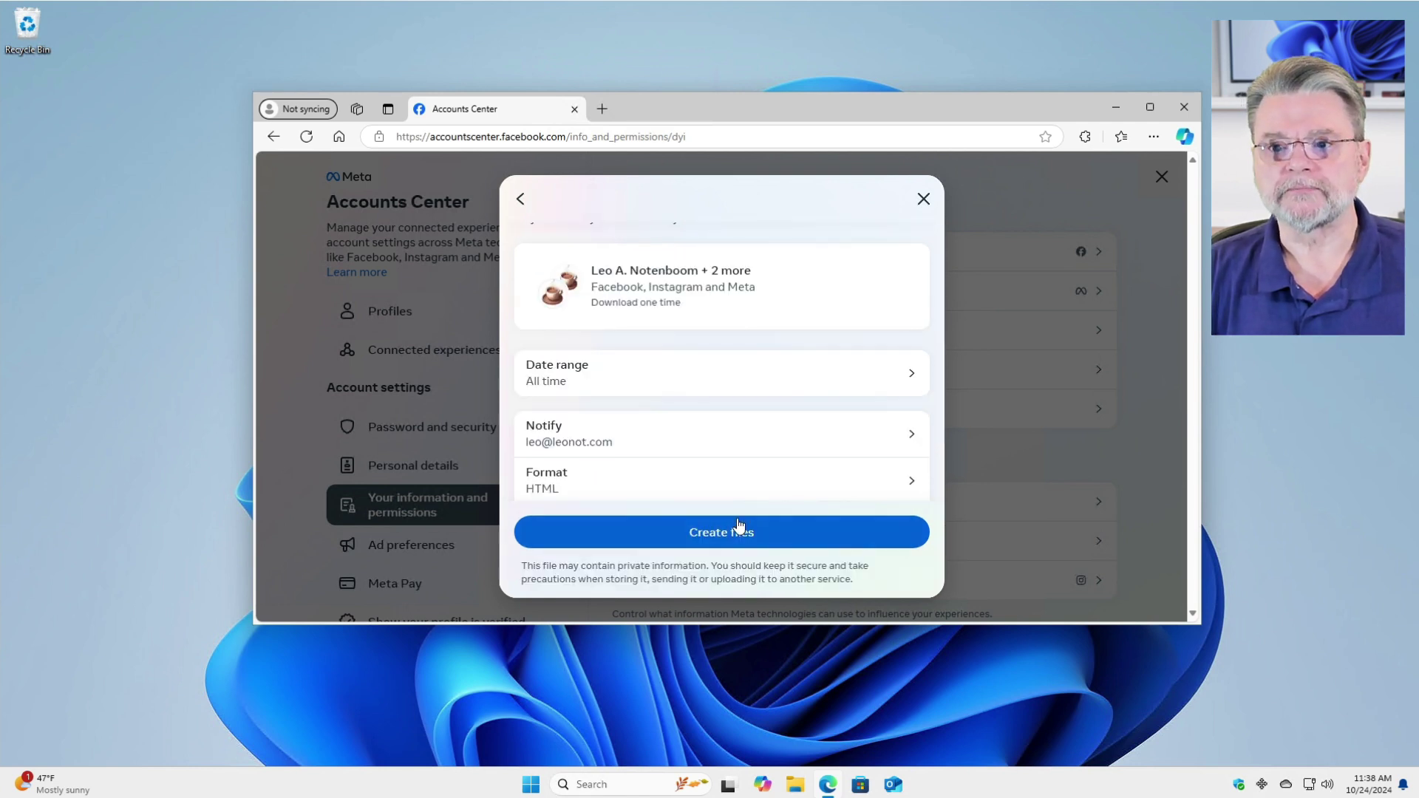
scroll(758, 433, down, 2)
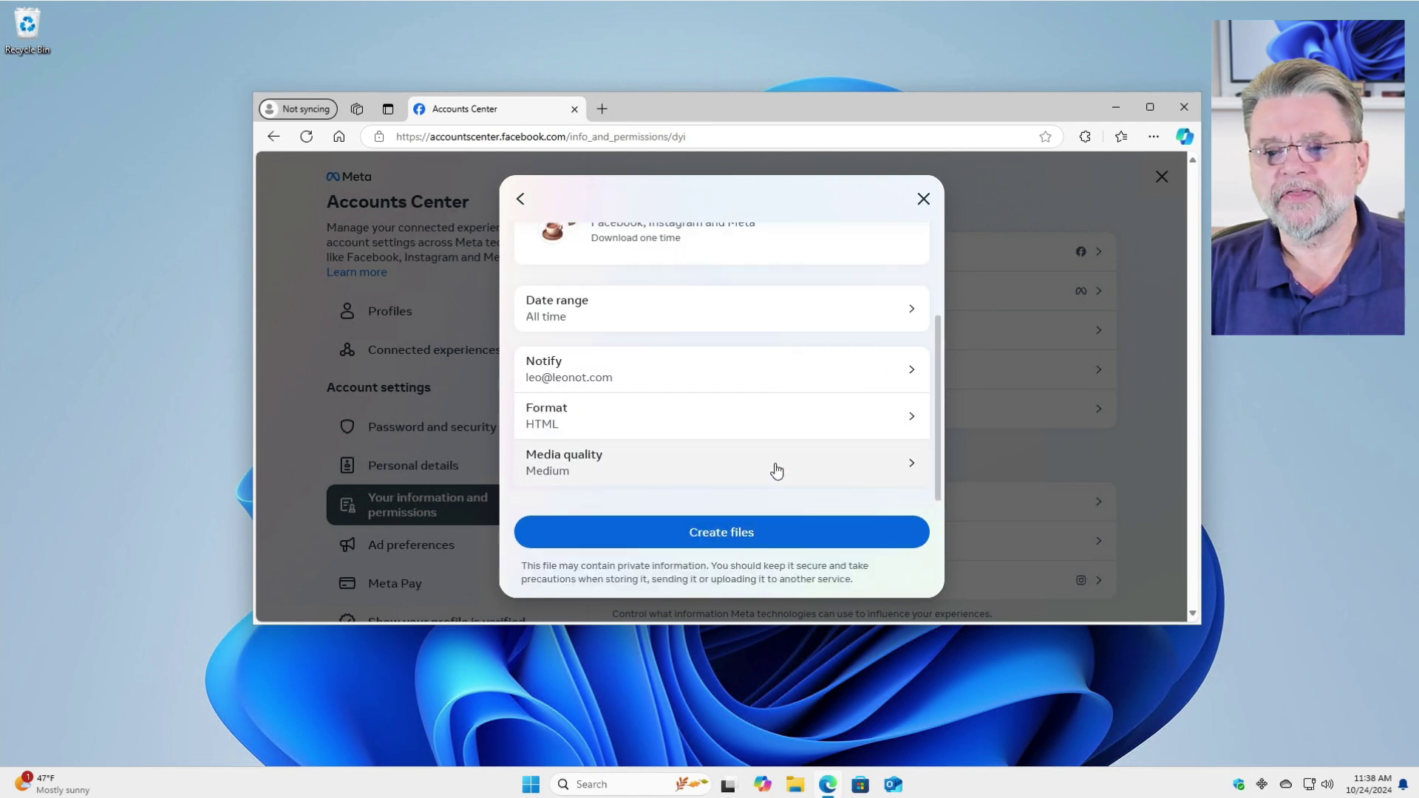
Keep HTML as the file format and raise media quality from Medium to High.
click(782, 419)
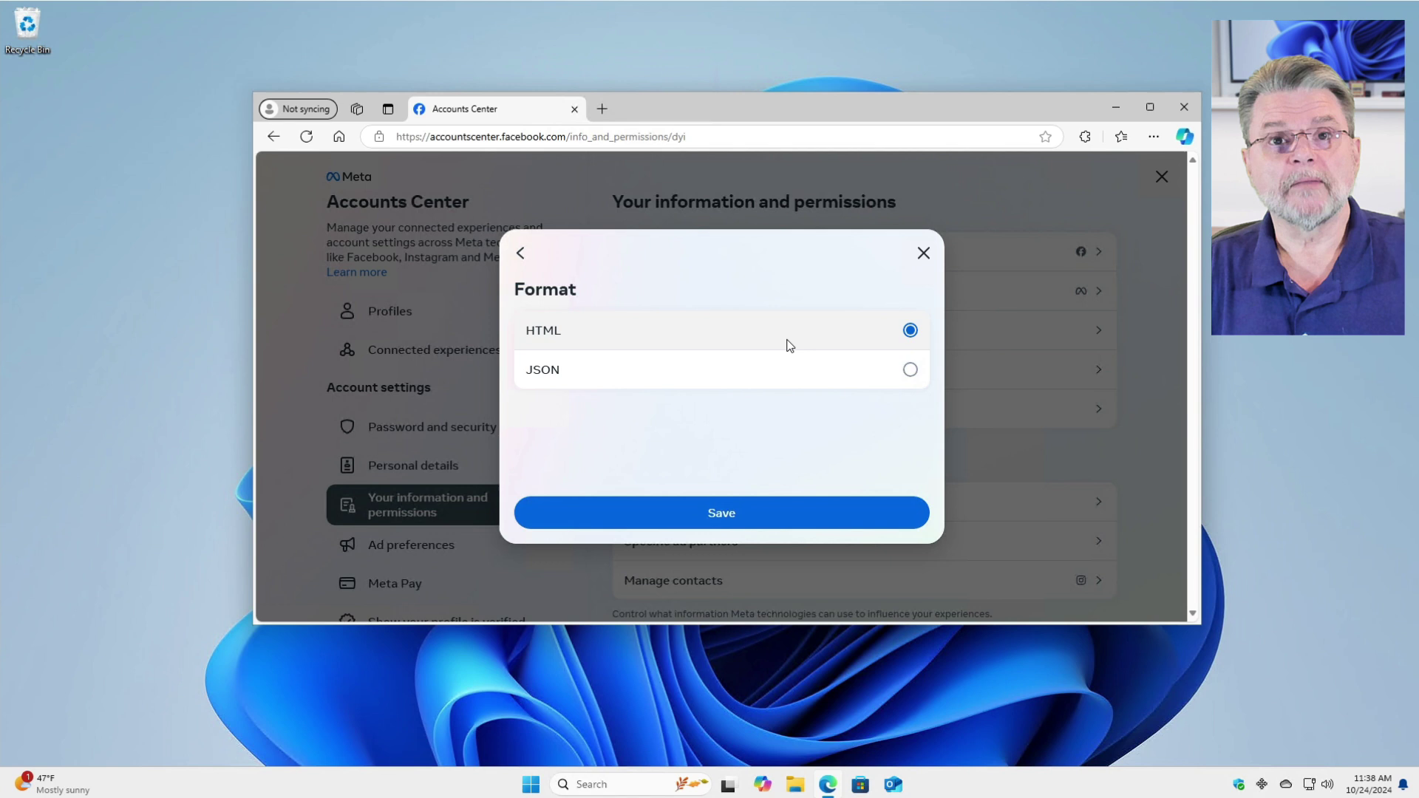
click(720, 515)
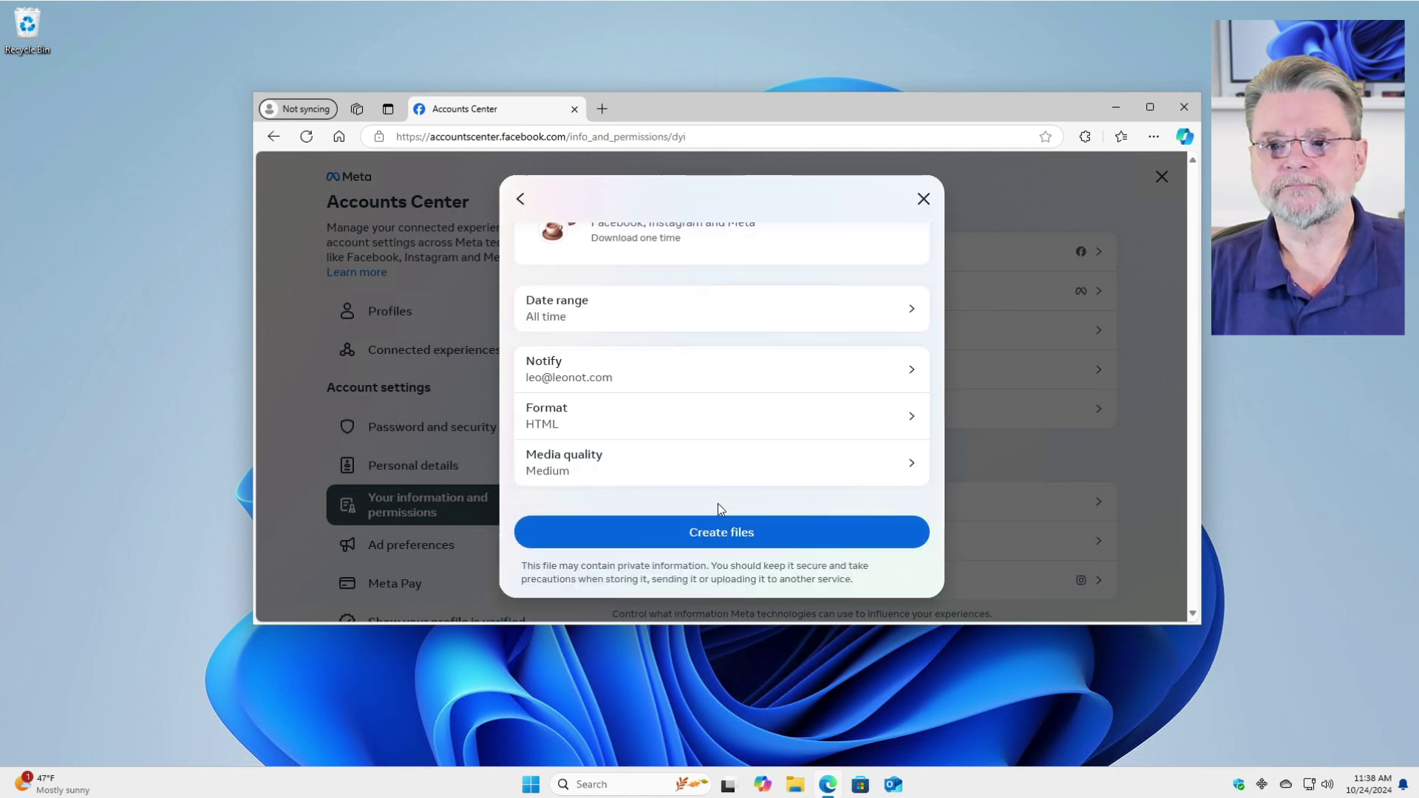
click(718, 456)
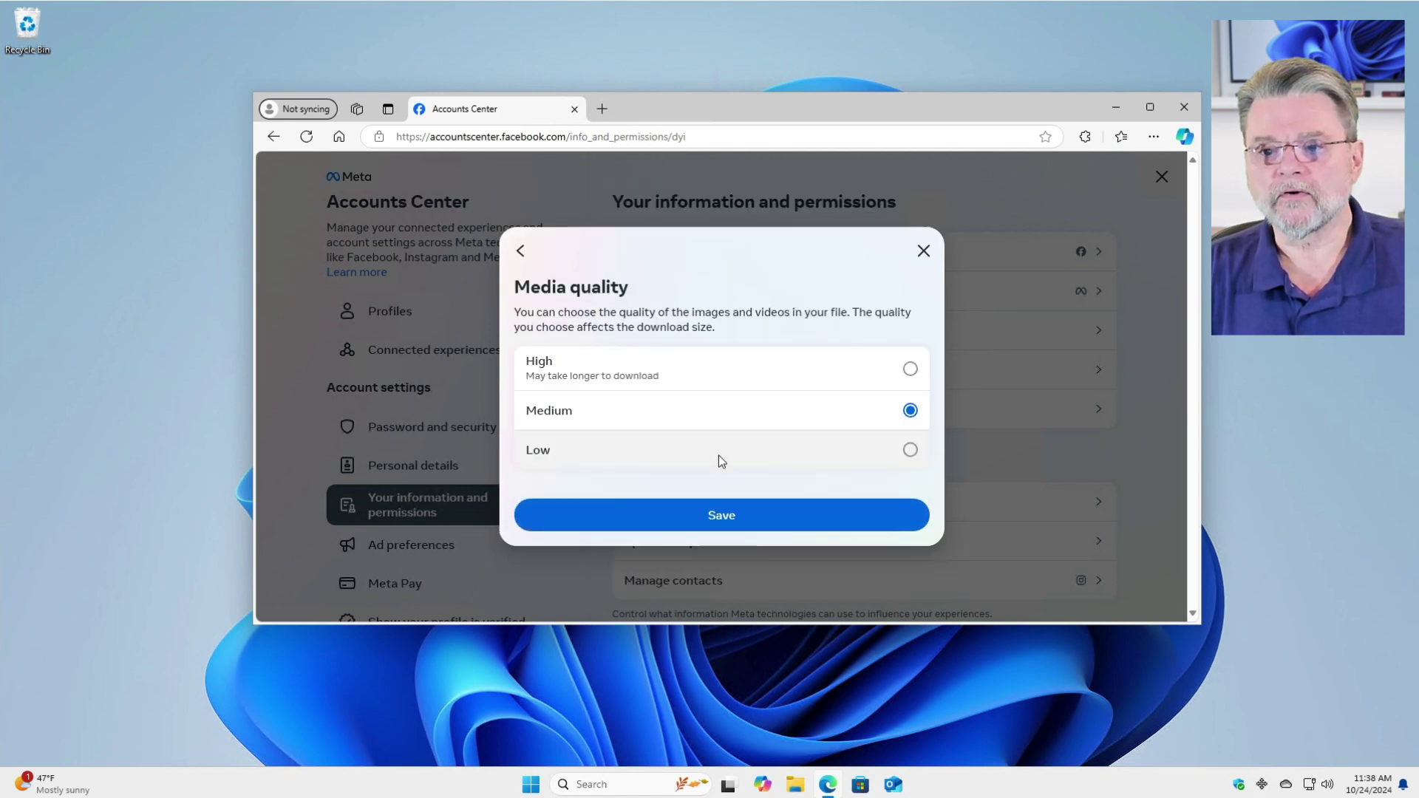
click(743, 367)
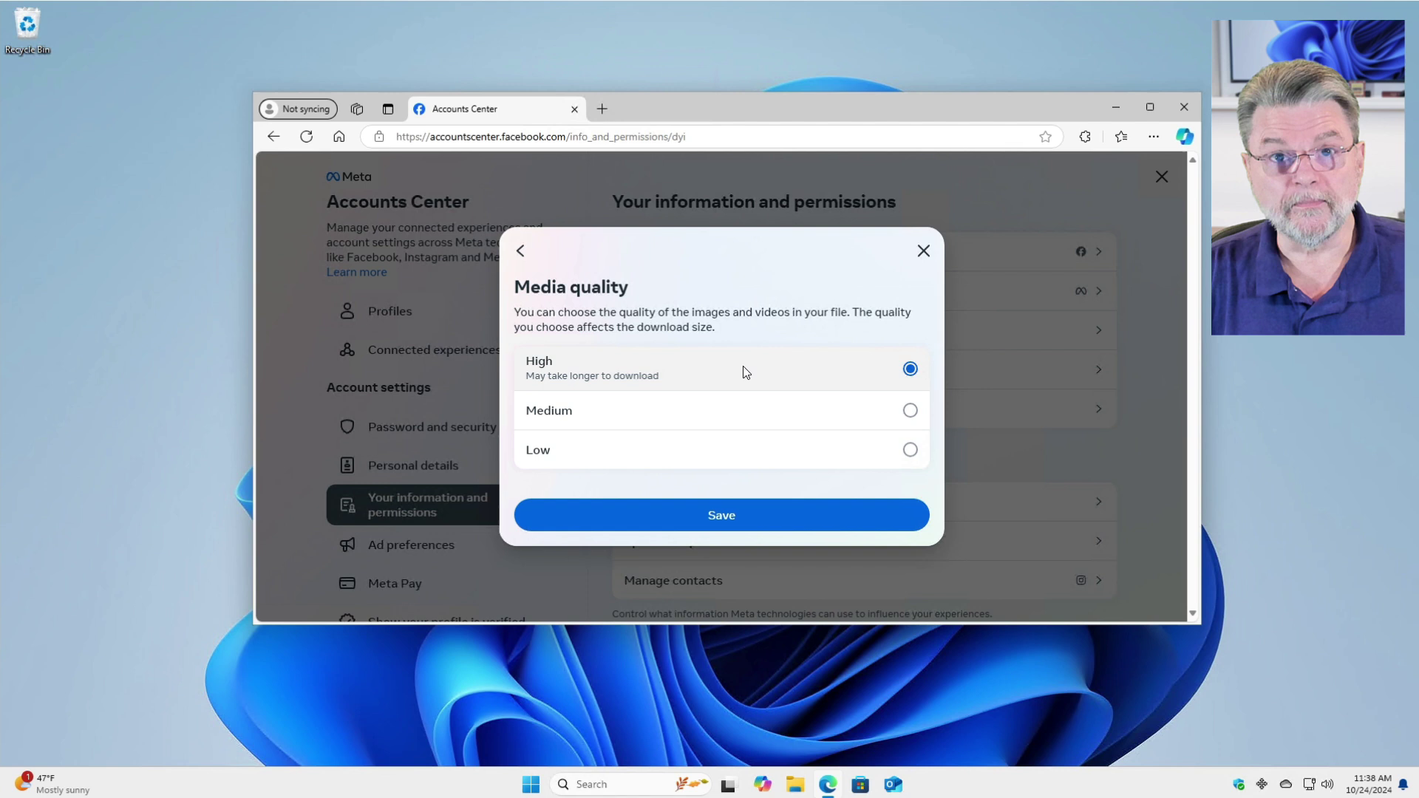
click(731, 518)
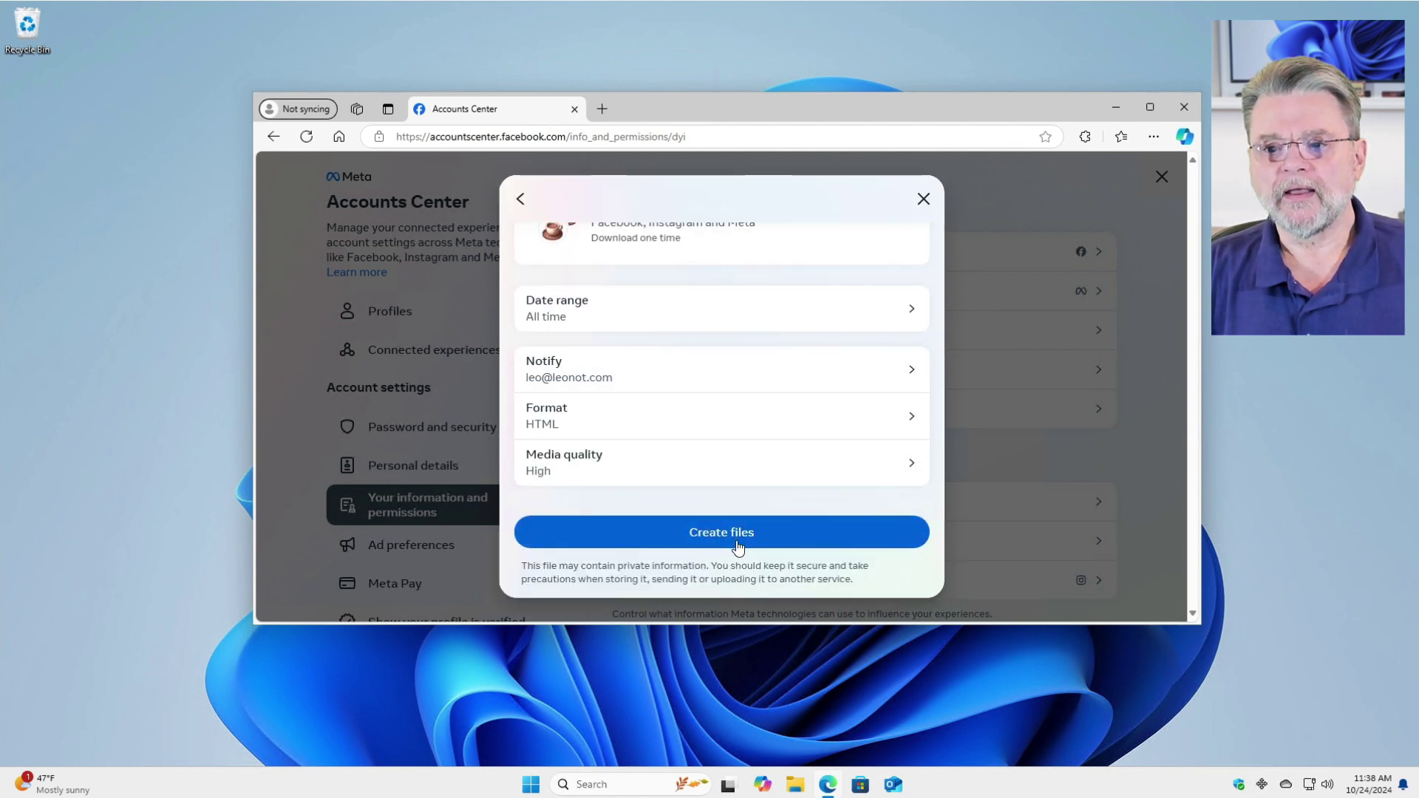
Create the files so the three-profile all-time download appears under In progress.
click(733, 536)
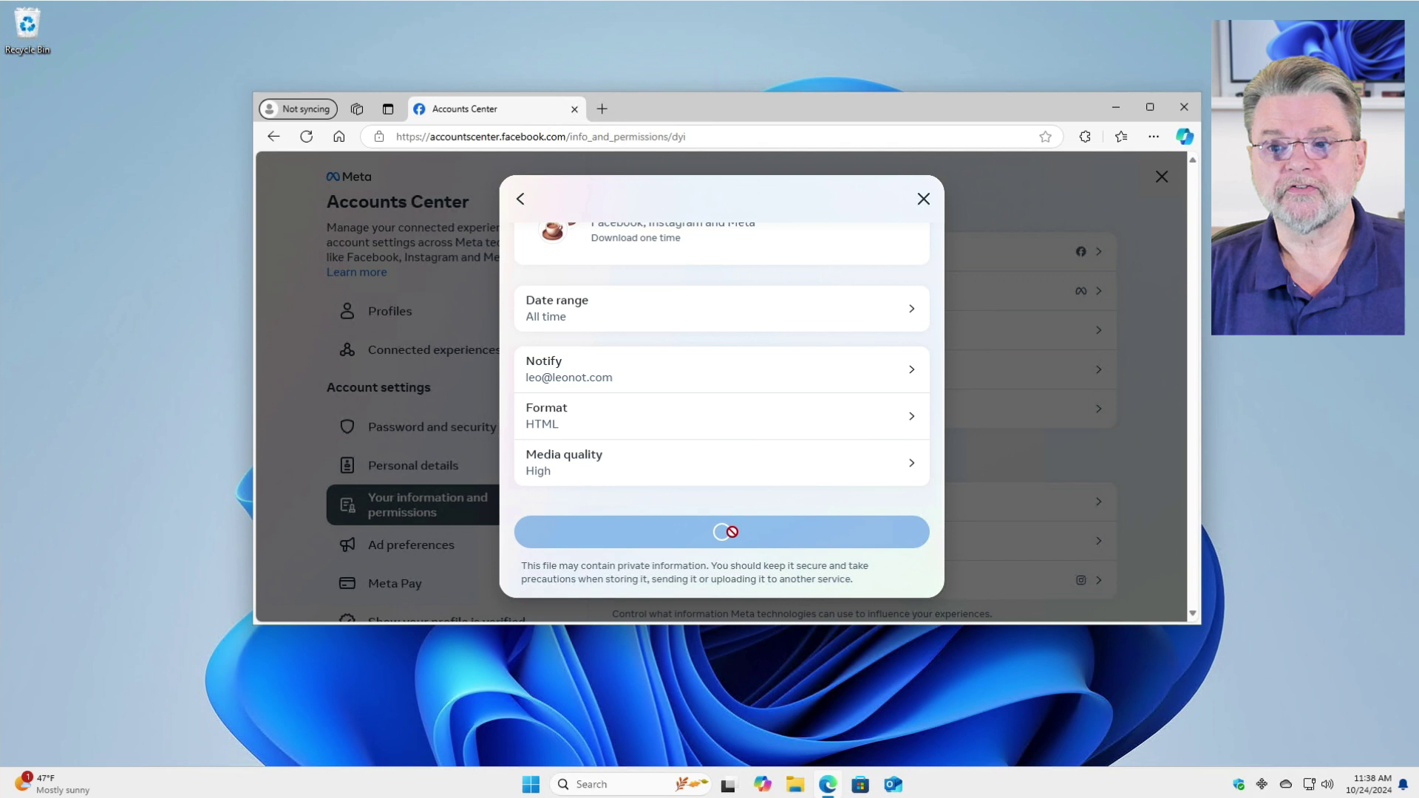
scroll(765, 367, down, 1)
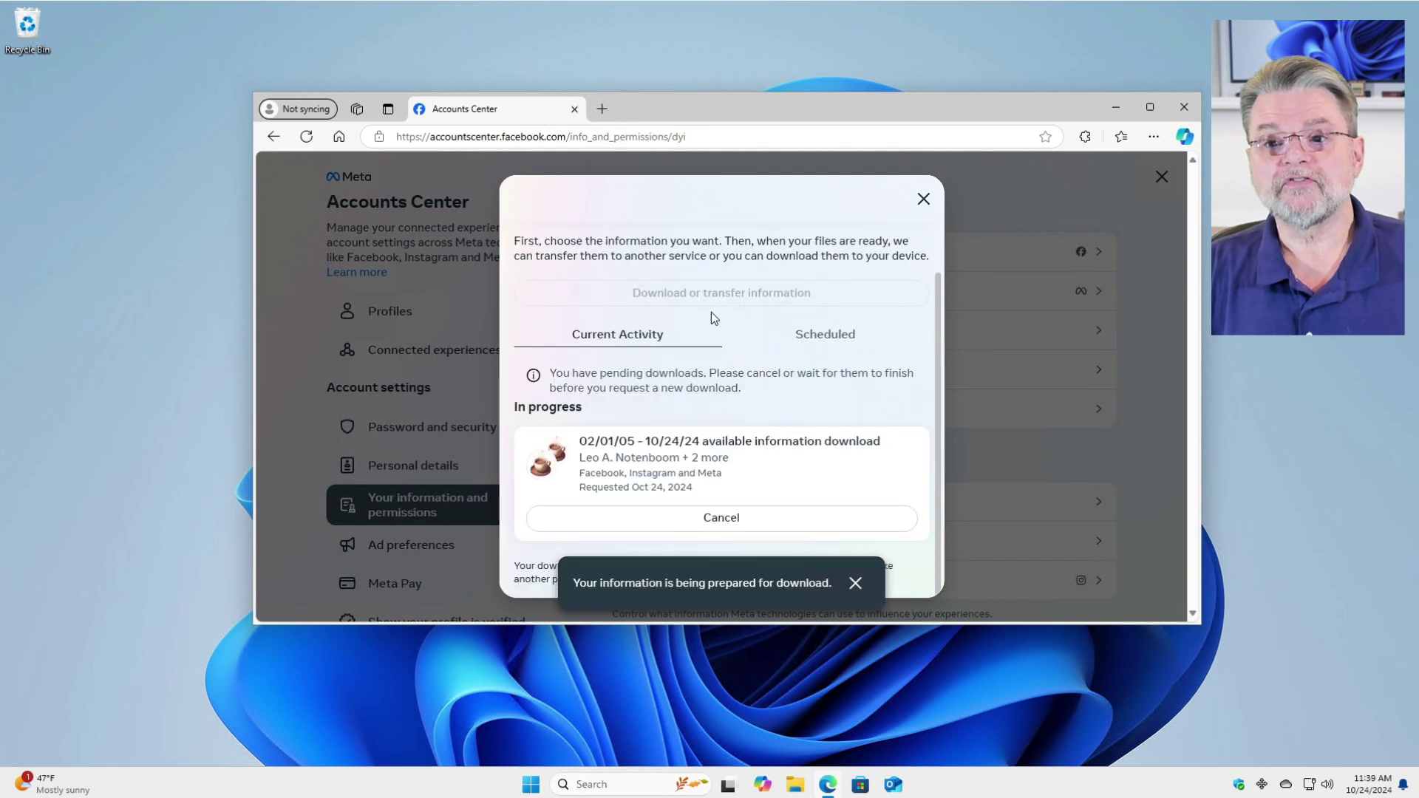
scroll(711, 312, up, 1)
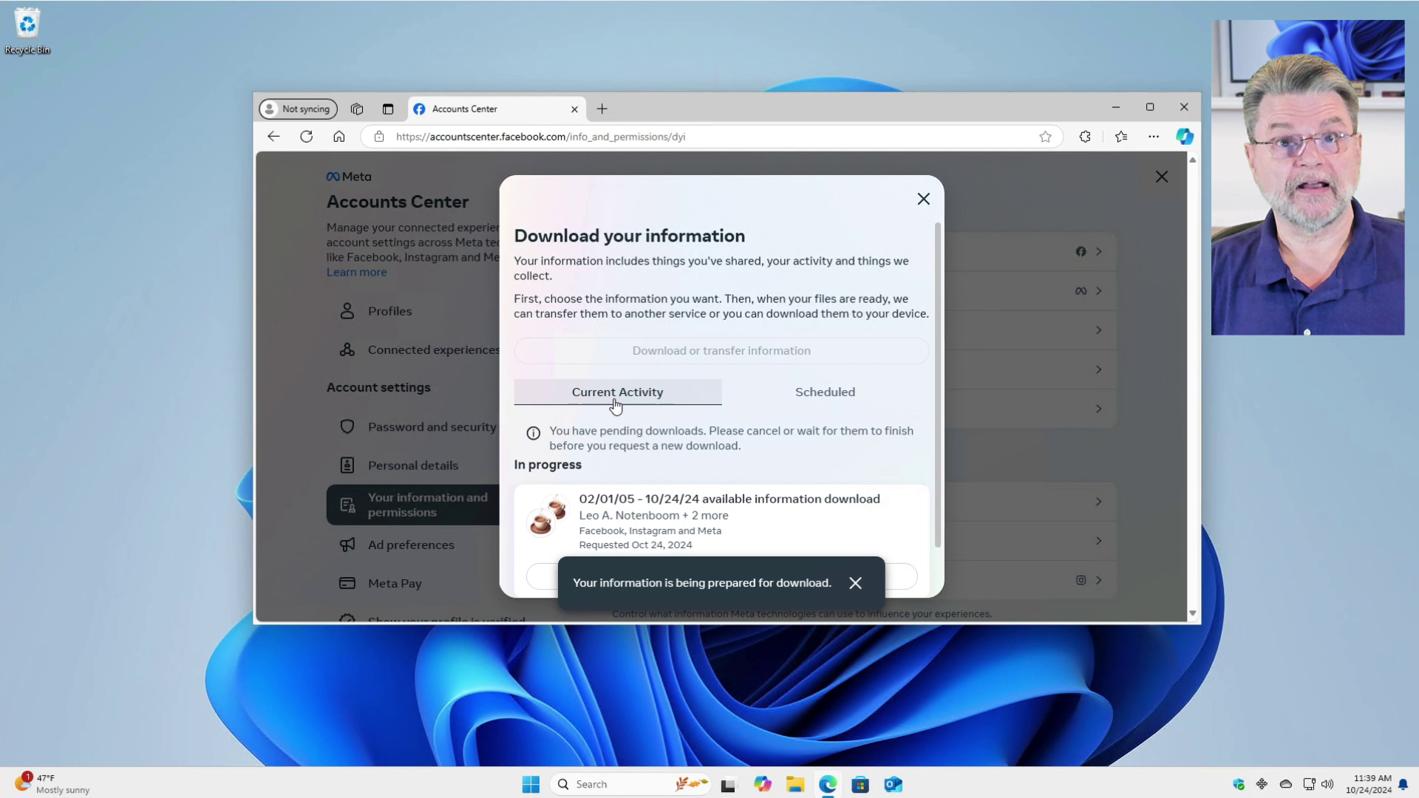
scroll(688, 428, down, 1)
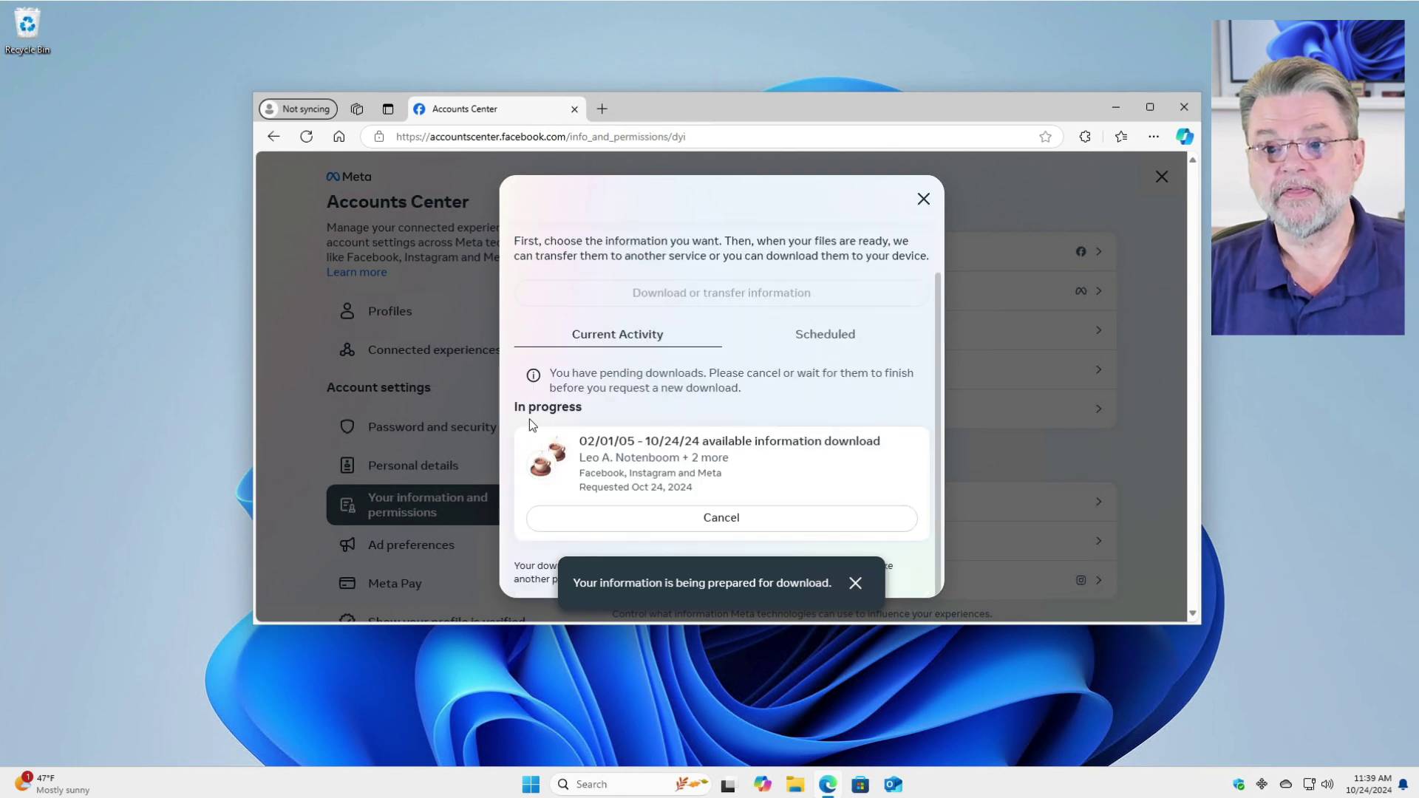